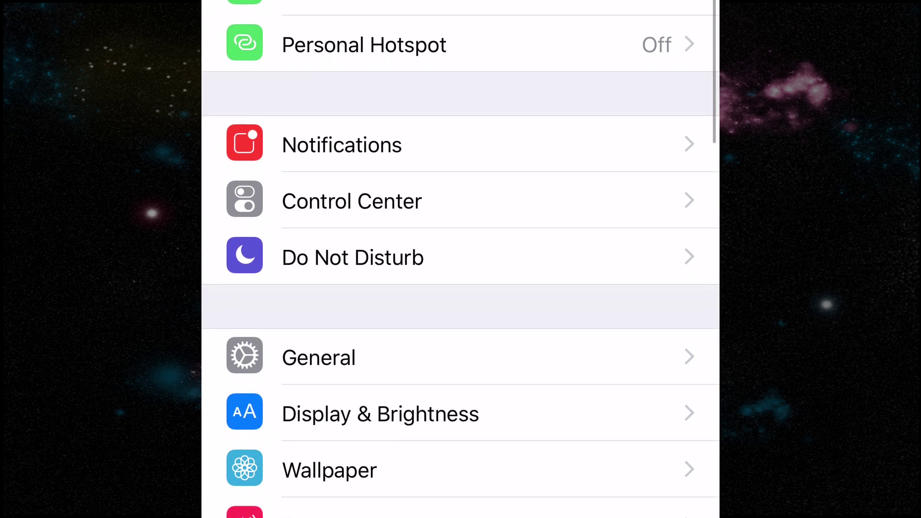
Step: Browse General > Accessibility > Home Button settings, then review Touch ID & Passcode options
{"action": "left_click", "coordinate": [319, 358]}
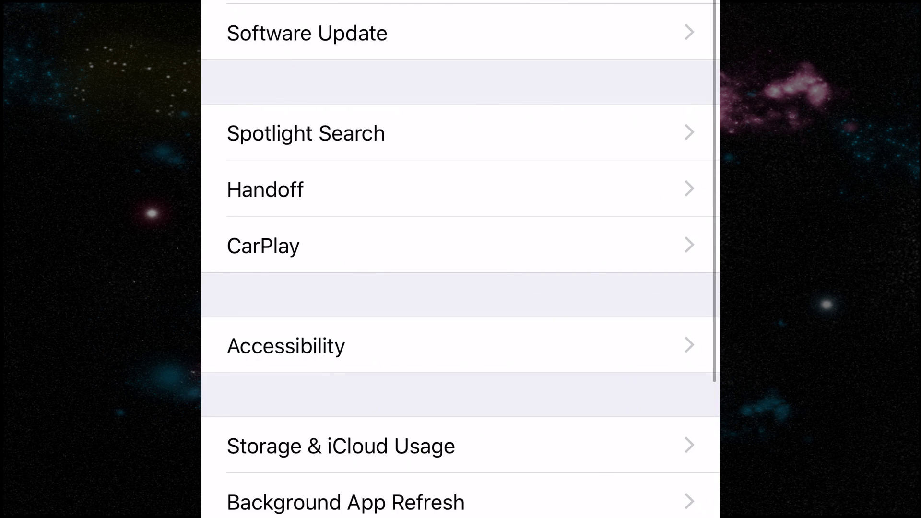
{"action": "scroll", "coordinate": [460, 260], "scroll_direction": "down", "scroll_amount": 2}
{"action": "left_click", "coordinate": [286, 239]}
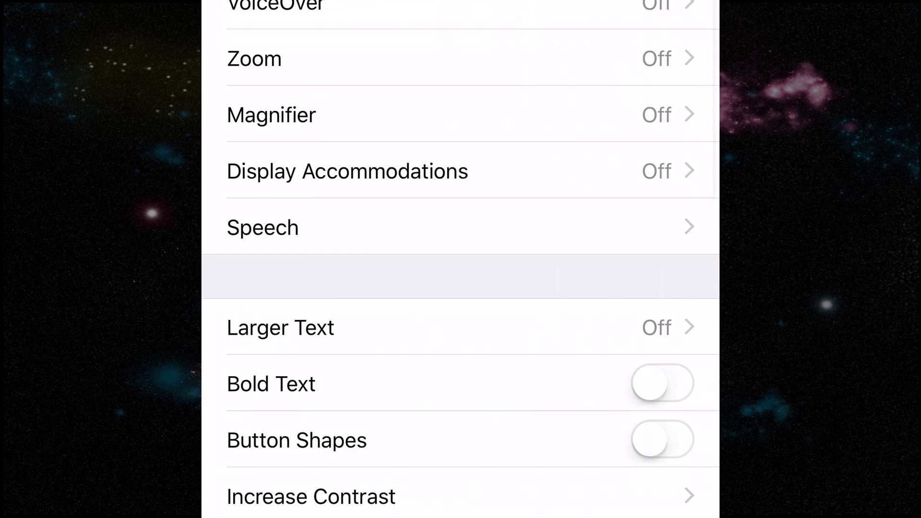
{"action": "scroll", "coordinate": [461, 260], "scroll_direction": "down", "scroll_amount": 1}
{"action": "scroll", "coordinate": [460, 259], "scroll_direction": "down", "scroll_amount": 10}
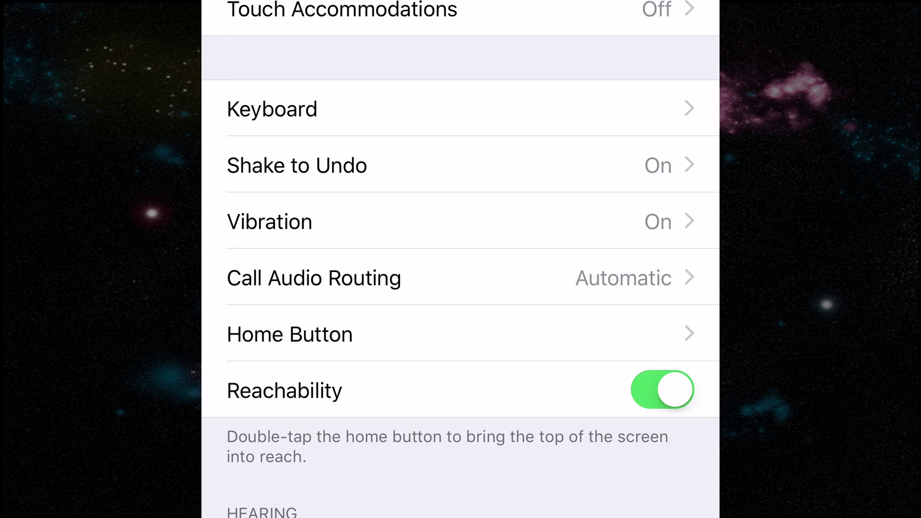
{"action": "left_click", "coordinate": [290, 334]}
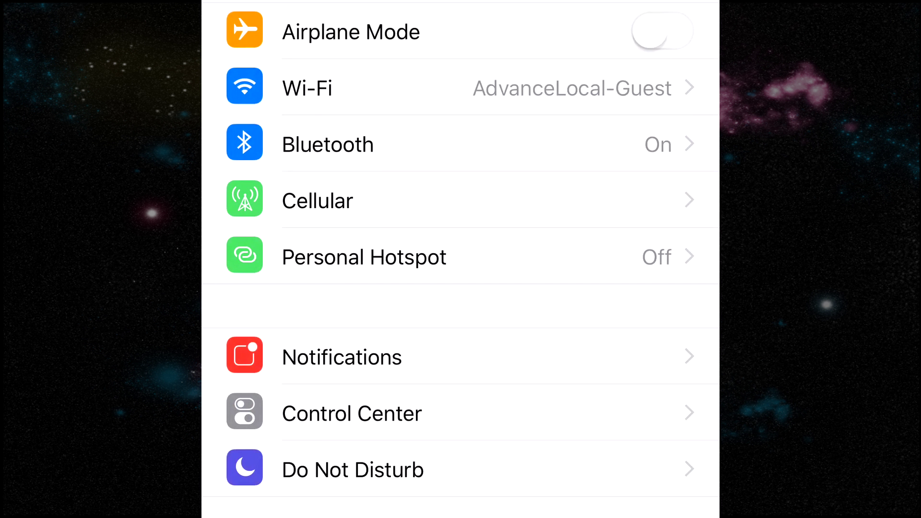
{"action": "scroll", "coordinate": [461, 259], "scroll_direction": "down", "scroll_amount": 5}
{"action": "scroll", "coordinate": [460, 259], "scroll_direction": "down", "scroll_amount": 3}
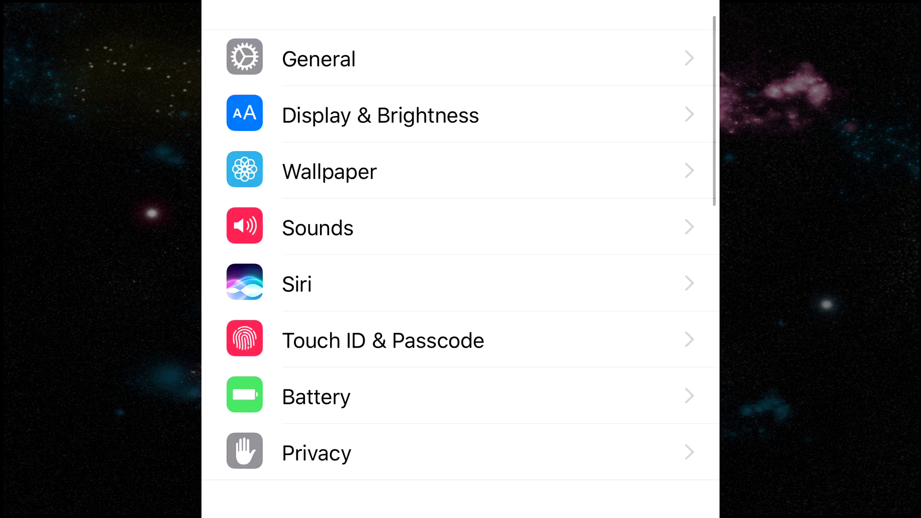
{"action": "left_click", "coordinate": [383, 340]}
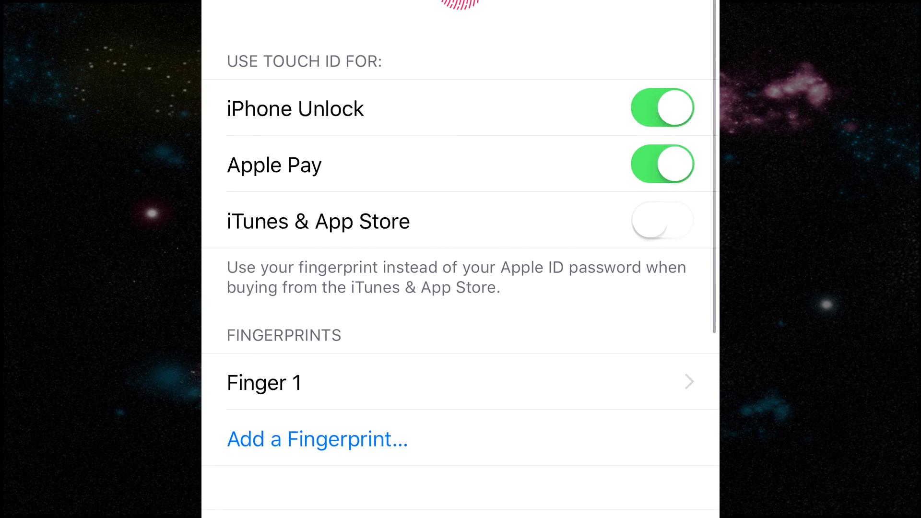
{"action": "scroll", "coordinate": [460, 259], "scroll_direction": "down", "scroll_amount": 4}
{"action": "scroll", "coordinate": [461, 259], "scroll_direction": "down", "scroll_amount": 4}
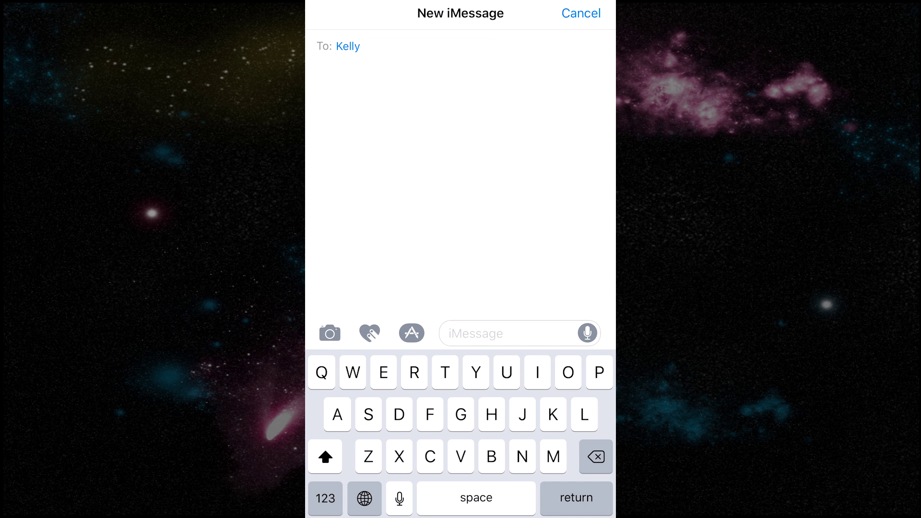
Step: Sketch a yellow handwritten 'hi' as a Digital Touch message to Kelly
{"action": "left_click", "coordinate": [369, 333]}
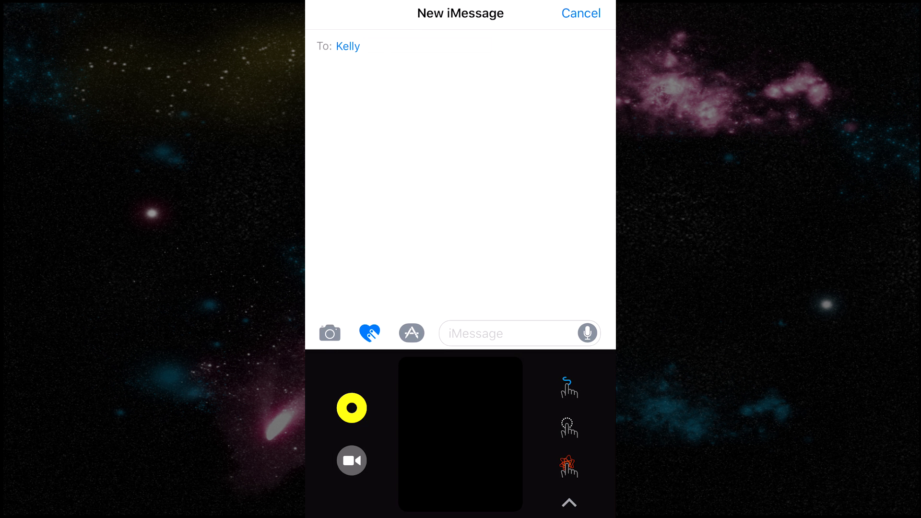
{"action": "left_click_drag", "start_coordinate": [427, 396], "coordinate": [445, 433]}
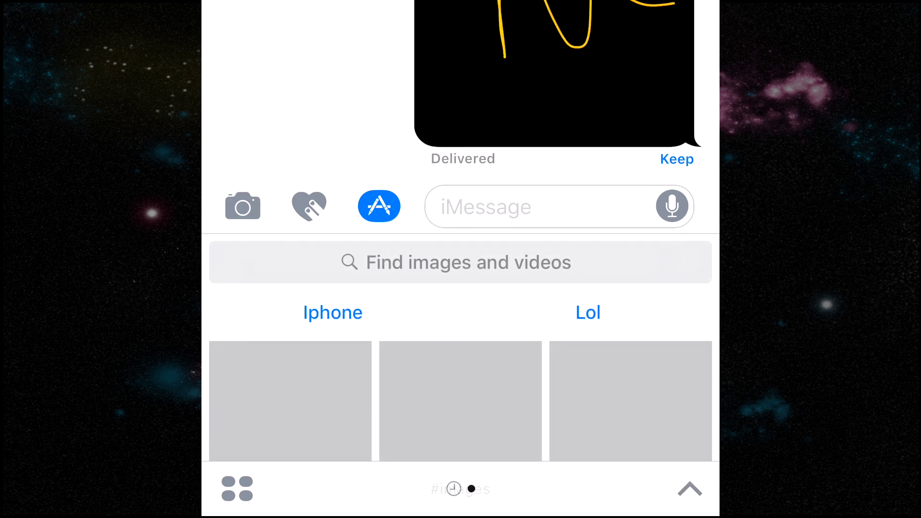
{"action": "scroll", "coordinate": [461, 348], "scroll_direction": "down", "scroll_amount": 5}
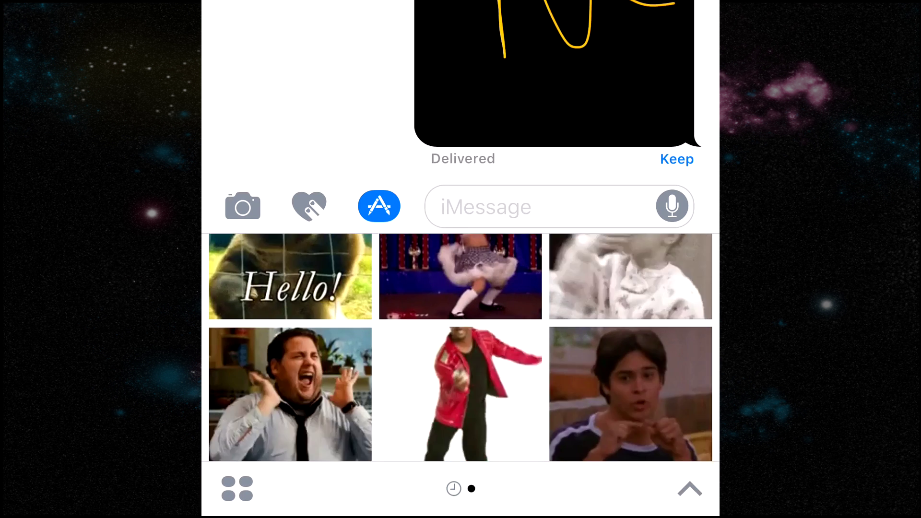
Step: Send a minion GIF from the #images panel
{"action": "left_click", "coordinate": [631, 347]}
{"action": "left_click", "coordinate": [671, 206]}
{"action": "type", "text": "Lo"}
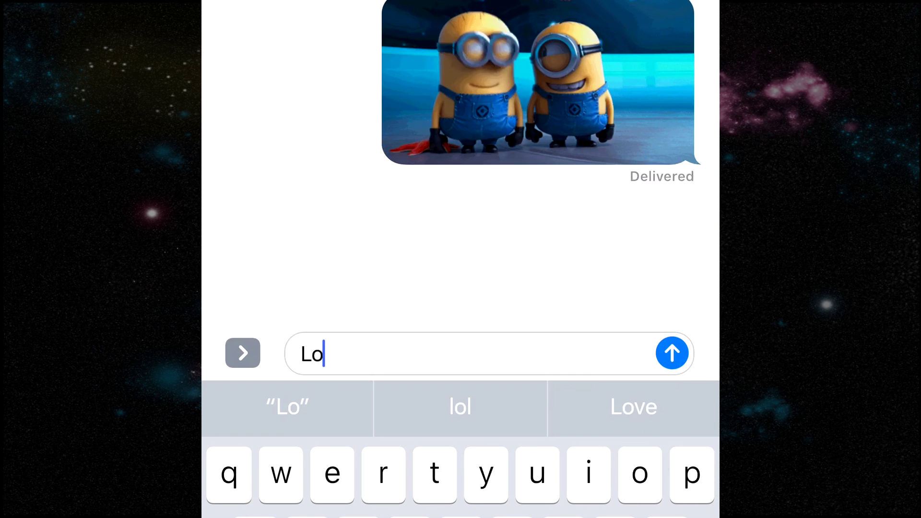
{"action": "type", "text": "l"}
Step: Send Lol and Hey as 😂 and 👋 emoji replacements, then swap Tacos for the taco emoji
{"action": "left_click", "coordinate": [632, 409]}
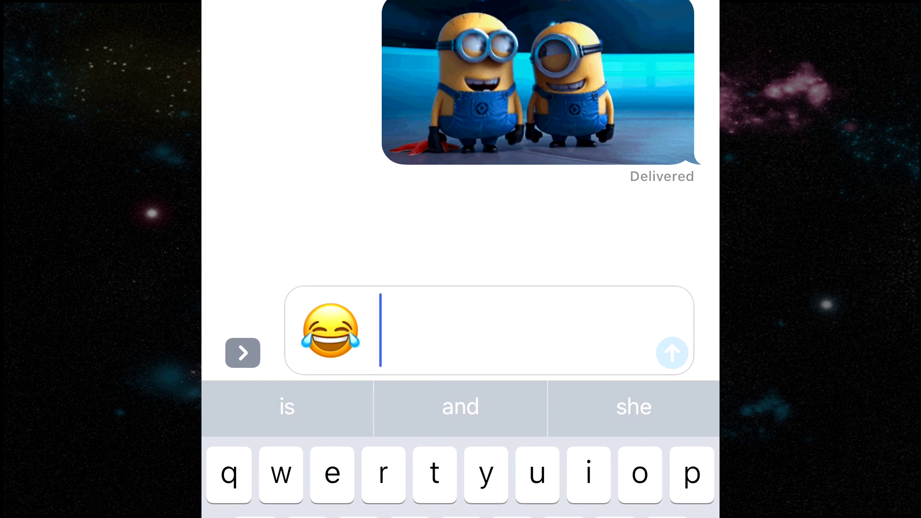
{"action": "left_click", "coordinate": [672, 352]}
{"action": "type", "text": "Hey"}
{"action": "left_click", "coordinate": [633, 406]}
{"action": "left_click", "coordinate": [671, 353]}
{"action": "type", "text": "Tacos"}
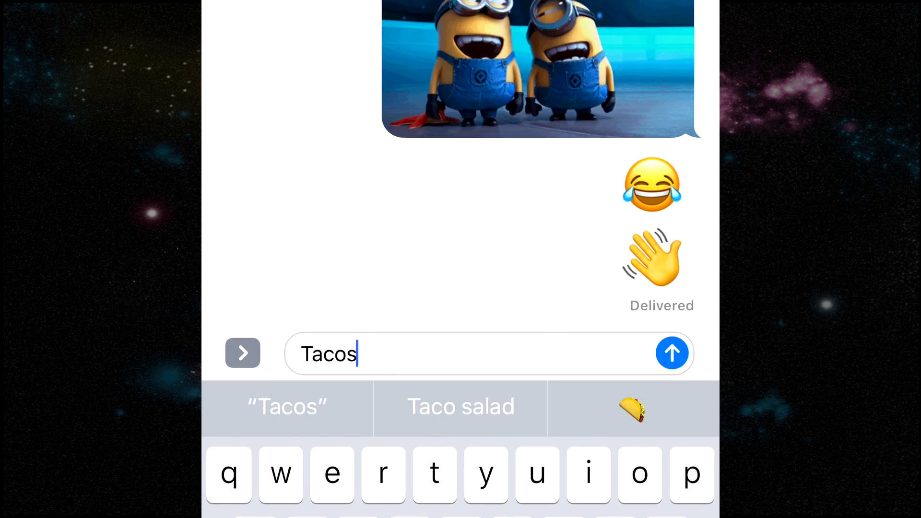
{"action": "left_click", "coordinate": [630, 406]}
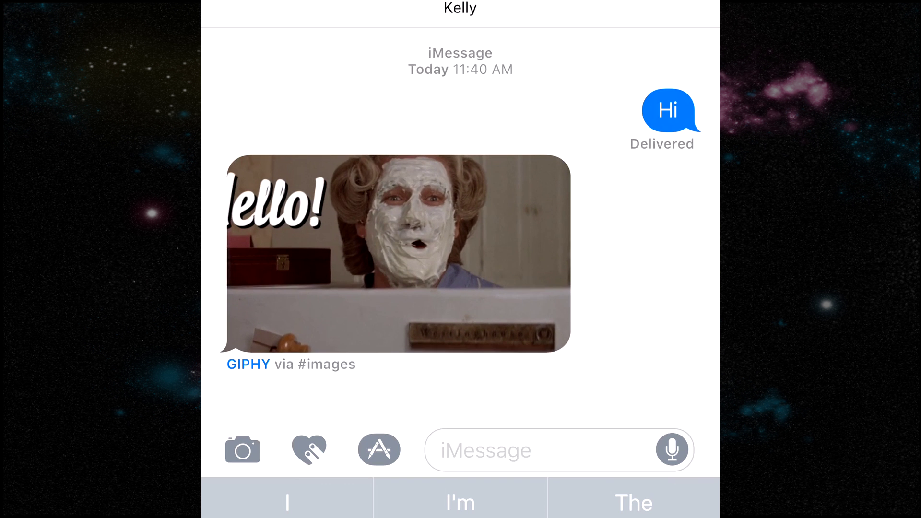
Step: React to the received Hello GIF with a HA HA Tapback
{"action": "left_click", "coordinate": [399, 253]}
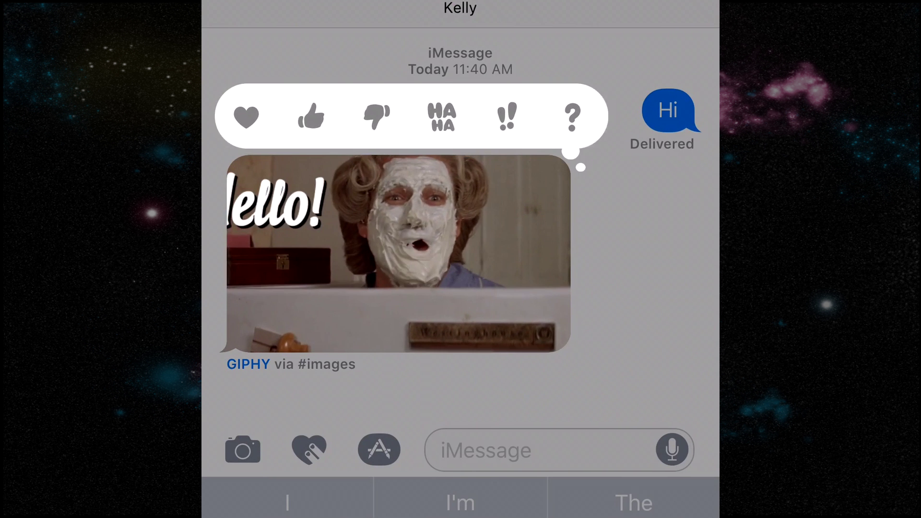
{"action": "left_click", "coordinate": [441, 116]}
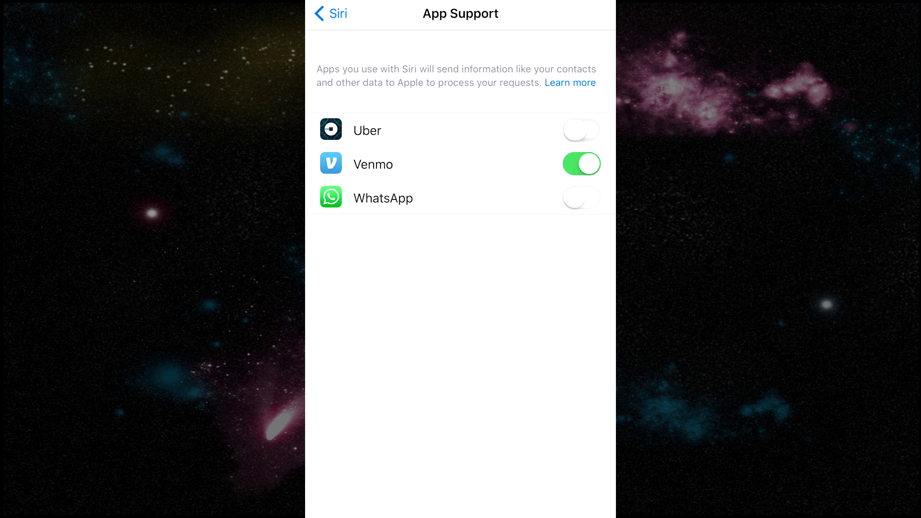
Step: Return from App Support to Siri settings and leave Settings for the home screen
{"action": "left_click", "coordinate": [331, 13]}
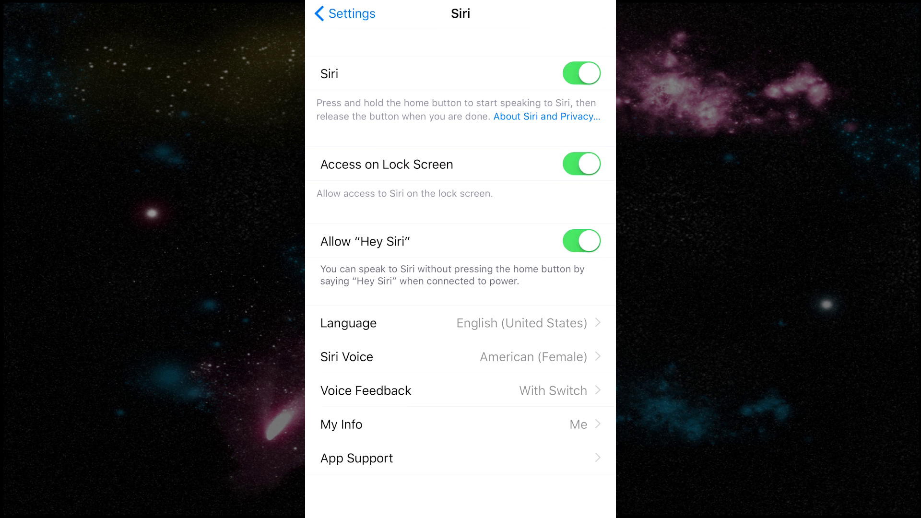
{"action": "key", "text": "super"}
{"action": "key", "text": "super"}
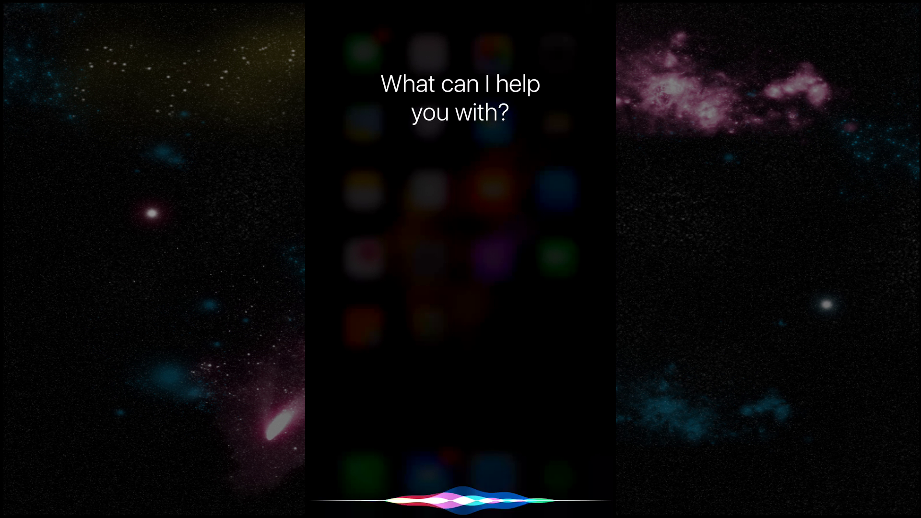